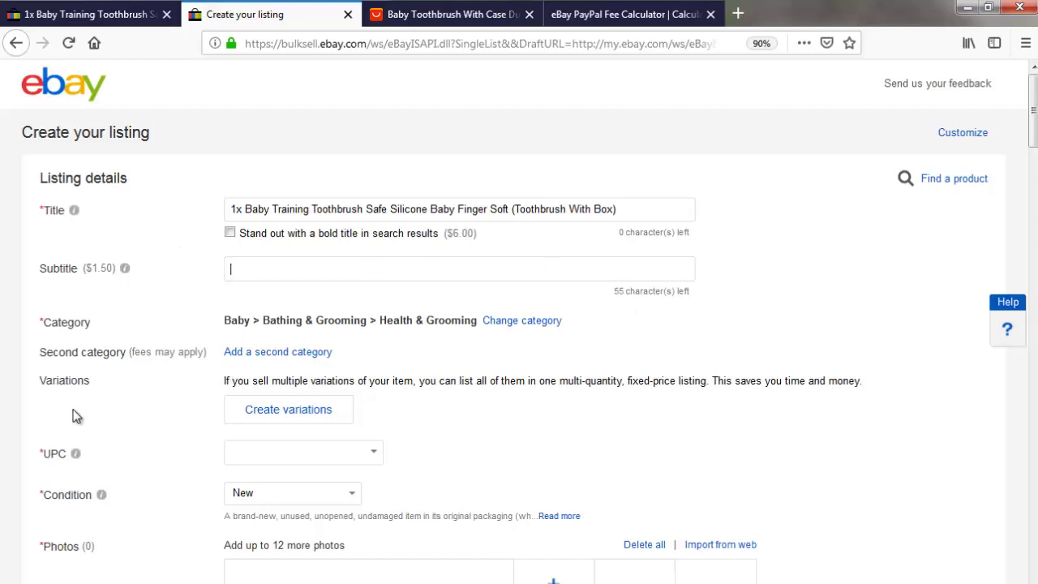
Start creating variations for the toothbrush listing draft.
scroll(125, 390, "down", 2)
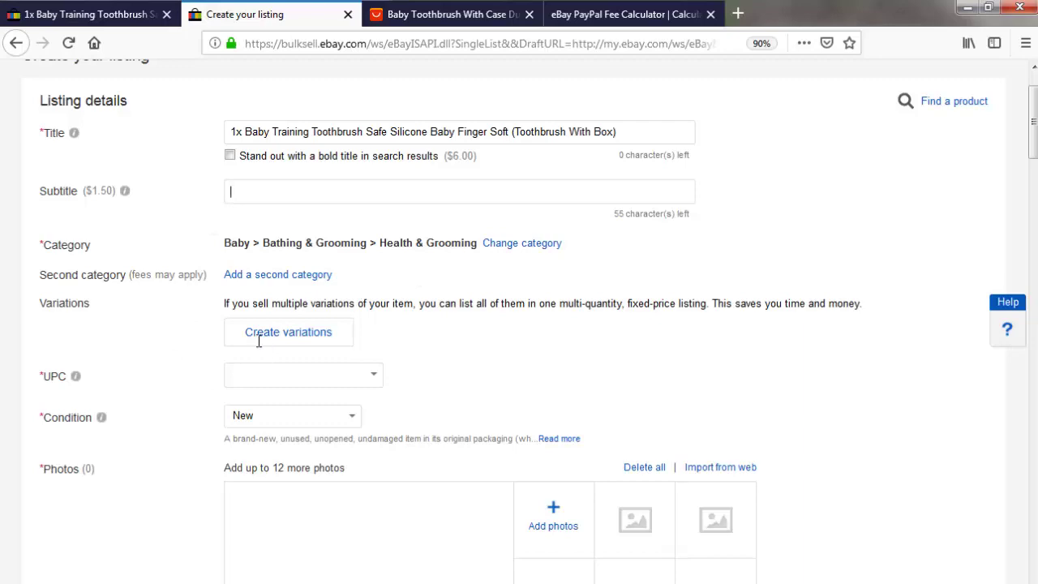
scroll(258, 343, "down", 2)
left_click(265, 258)
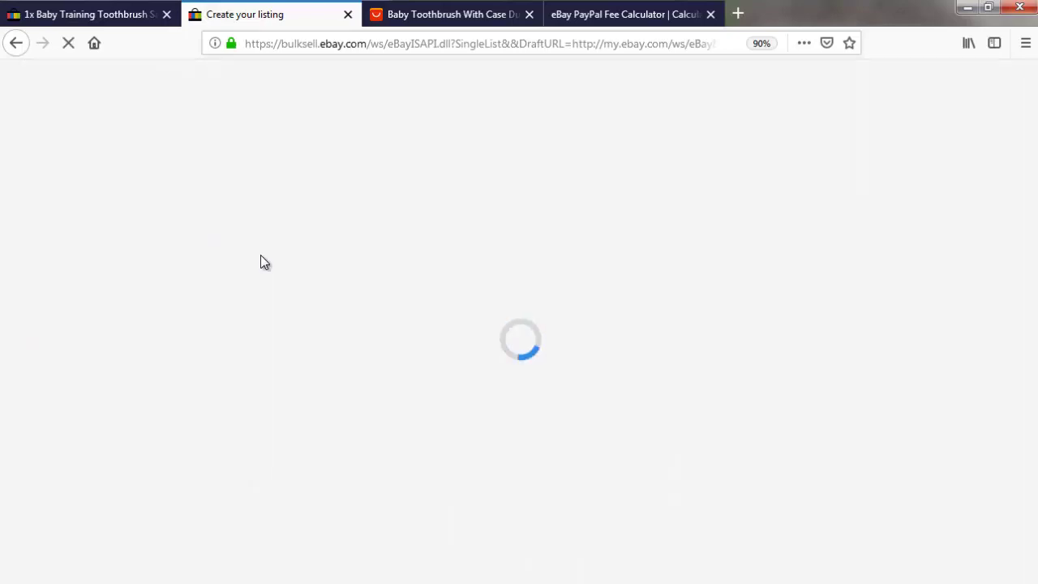
Preview the Blue, Pink and White color options on the existing baby toothbrush listing.
left_click(109, 13)
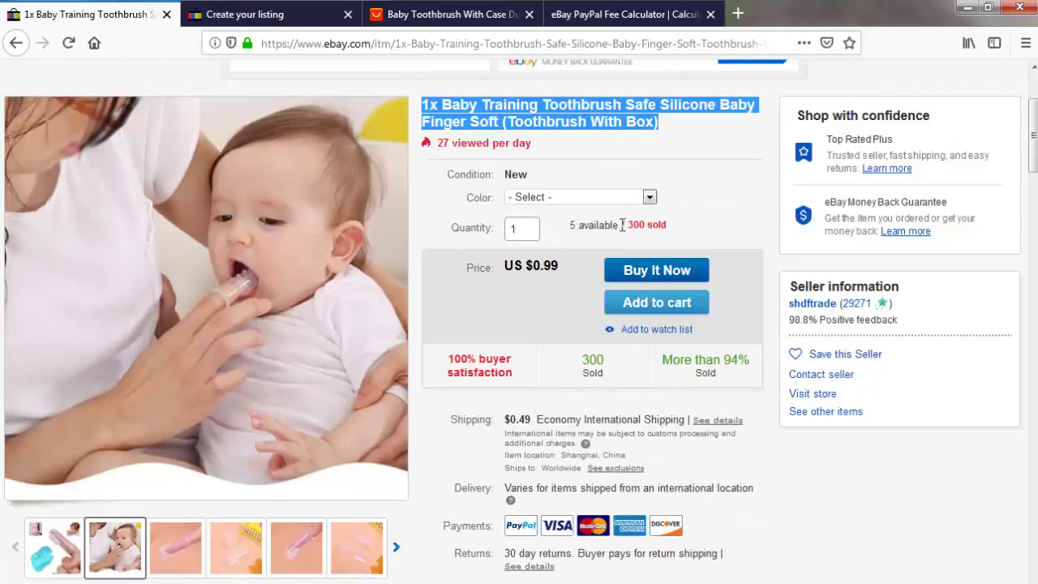
left_click(649, 197)
left_click(571, 233)
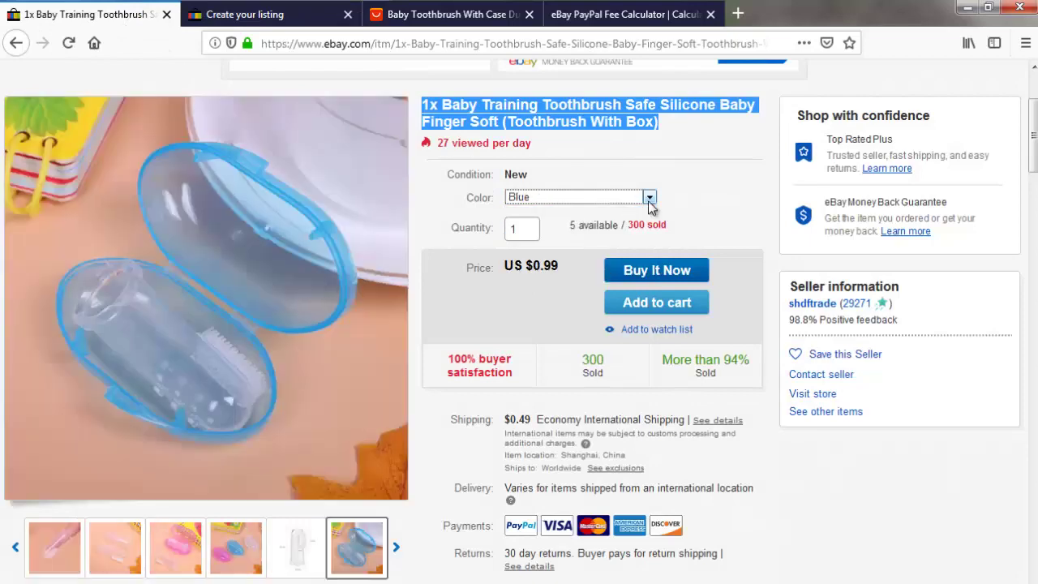
left_click(650, 197)
left_click(533, 251)
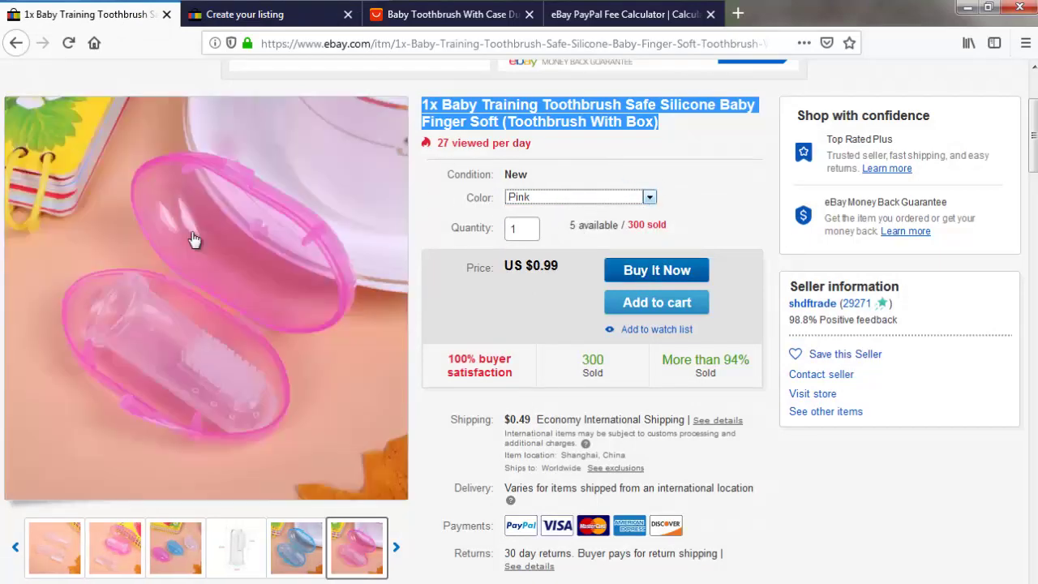
left_click(651, 198)
left_click(535, 273)
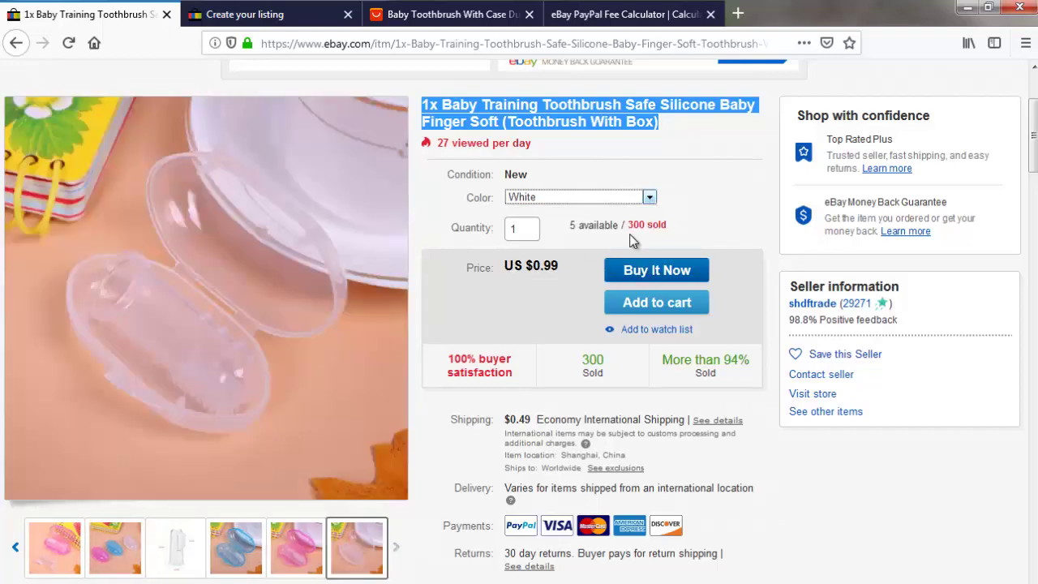
Add Color as a variation attribute in the listing draft and show its options.
left_click(259, 12)
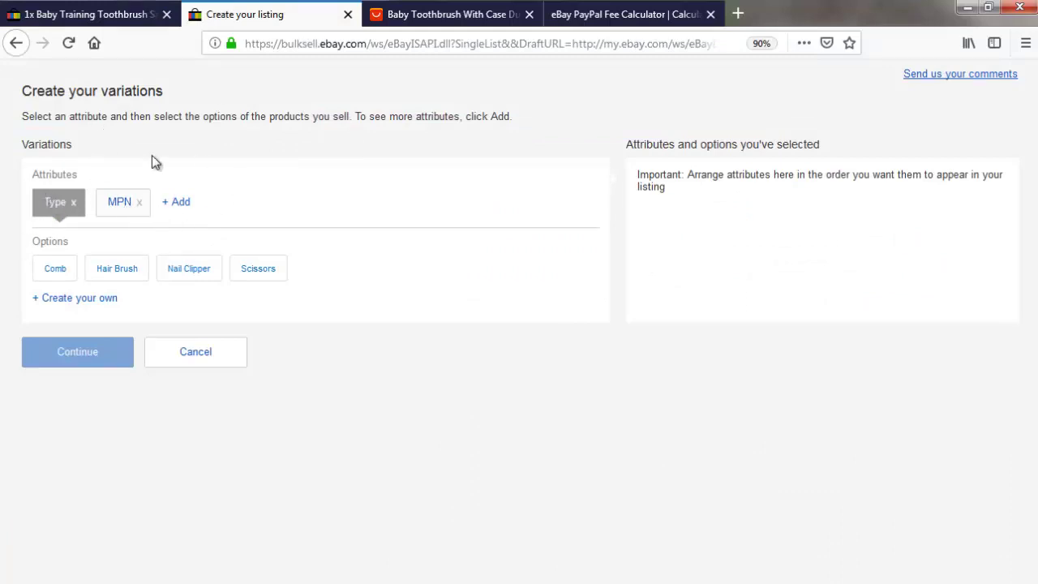
left_click(183, 203)
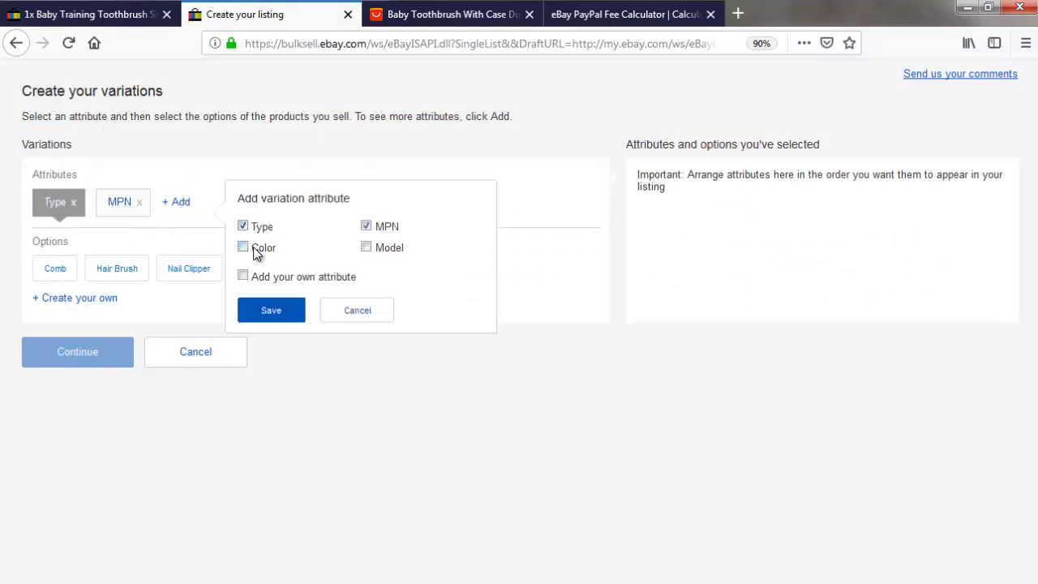
left_click(257, 306)
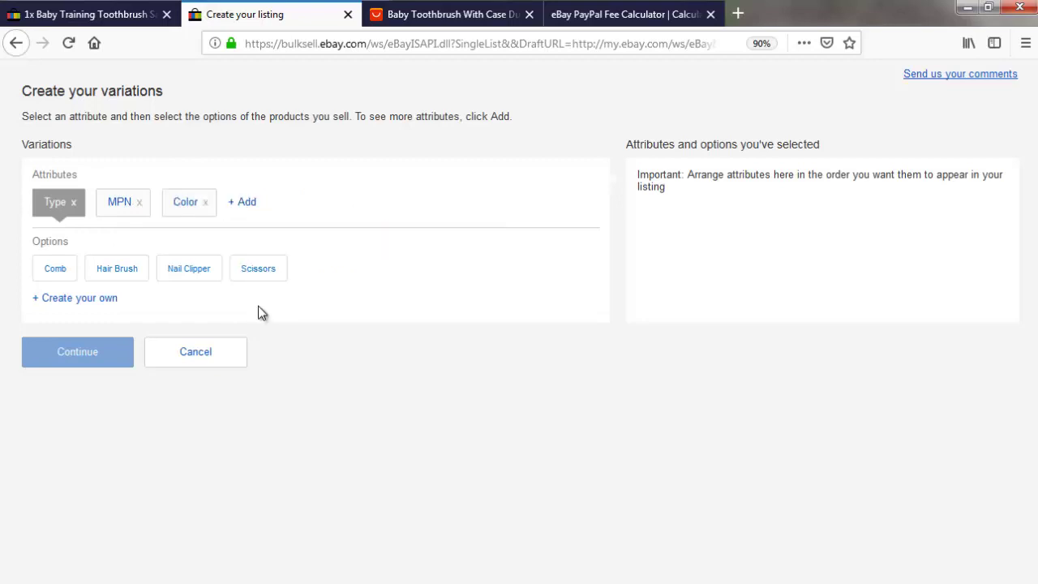
left_click(190, 209)
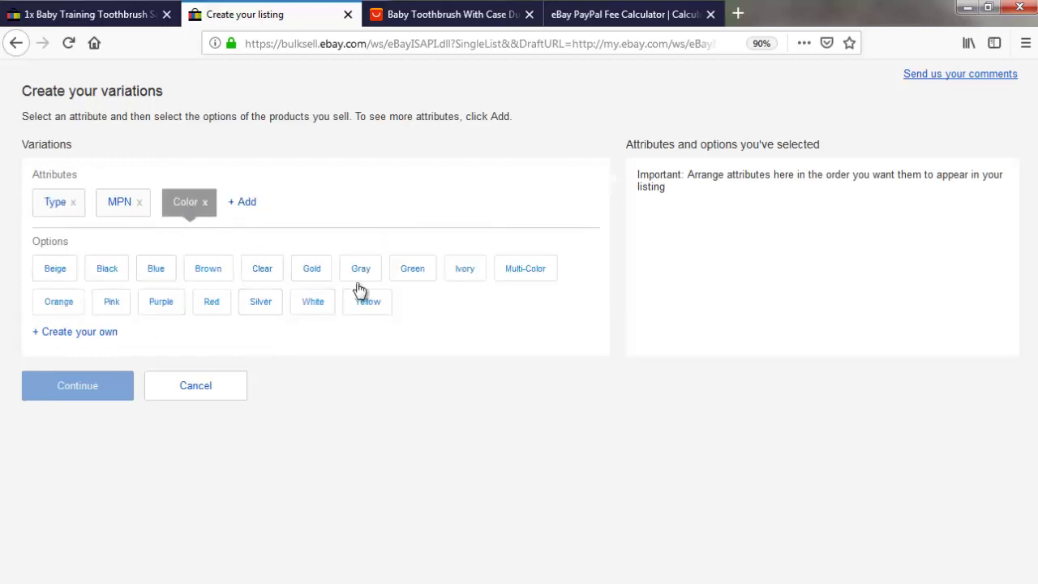
Choose Blue, Pink and White as the color options and continue to the variation details.
left_click(154, 274)
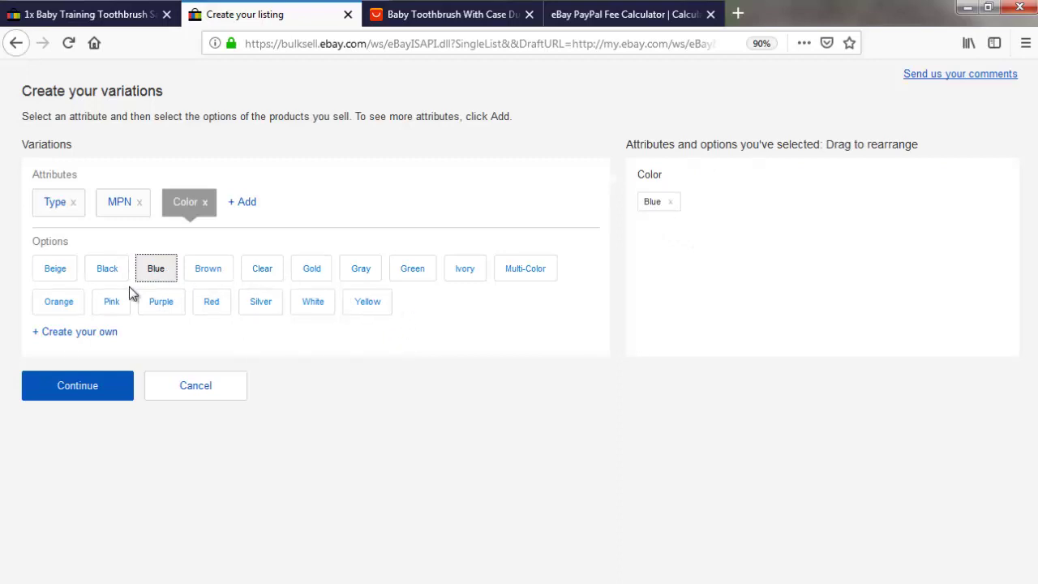
left_click(111, 304)
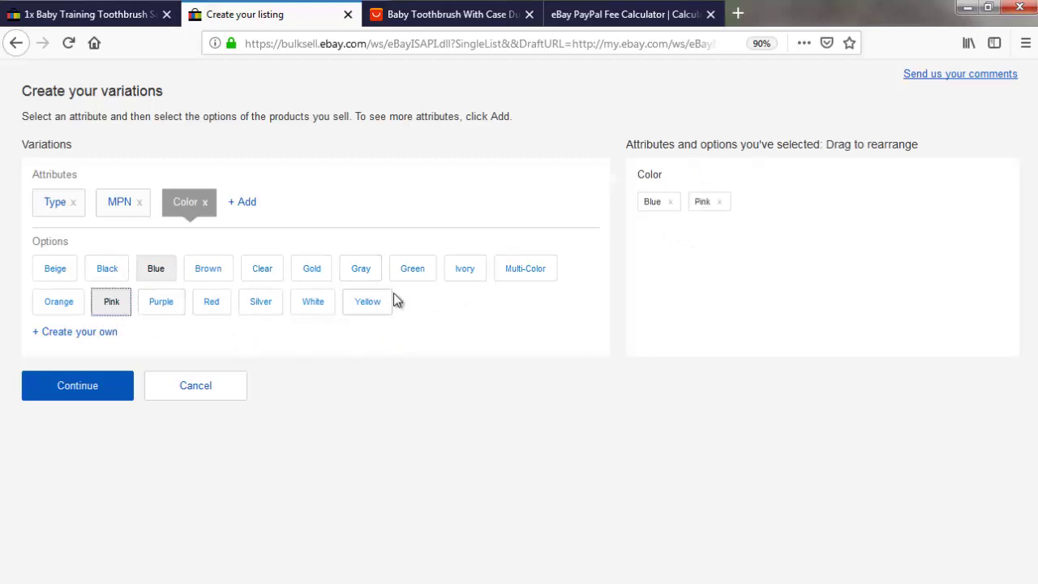
left_click(313, 308)
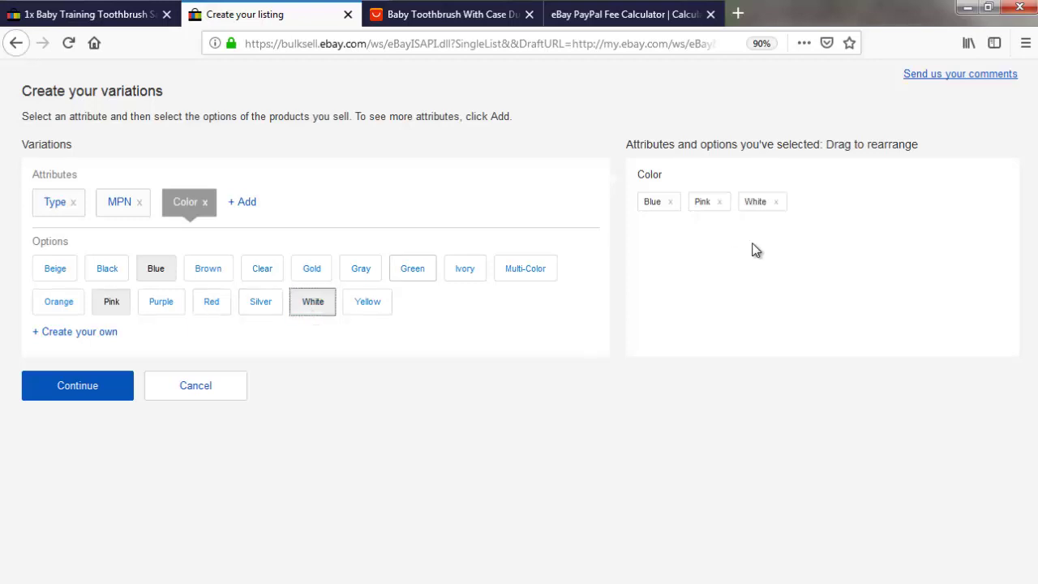
left_click(77, 392)
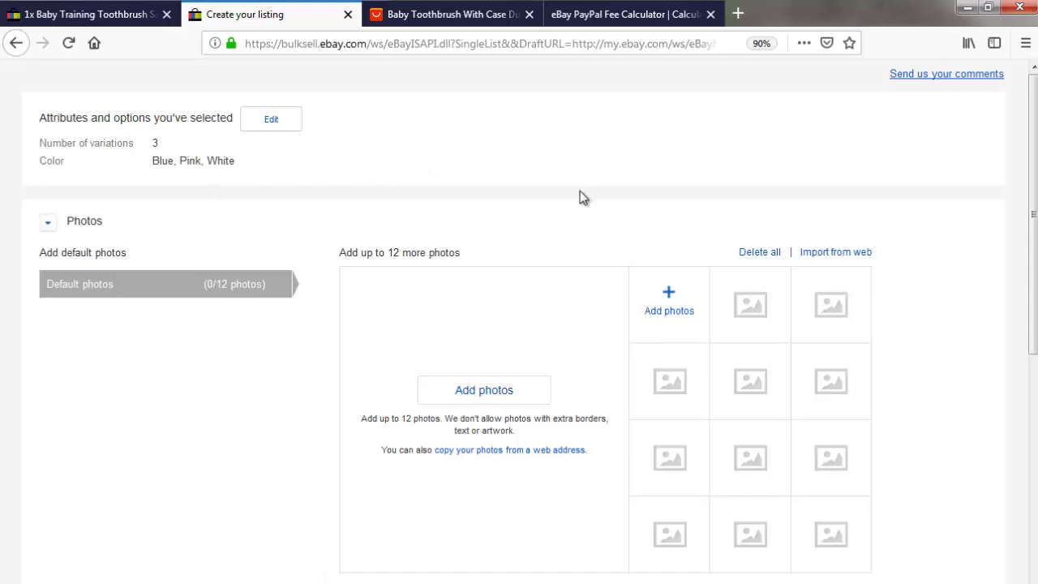
Set the quantity of all three color variations to 2.
scroll(365, 219, "down", 2)
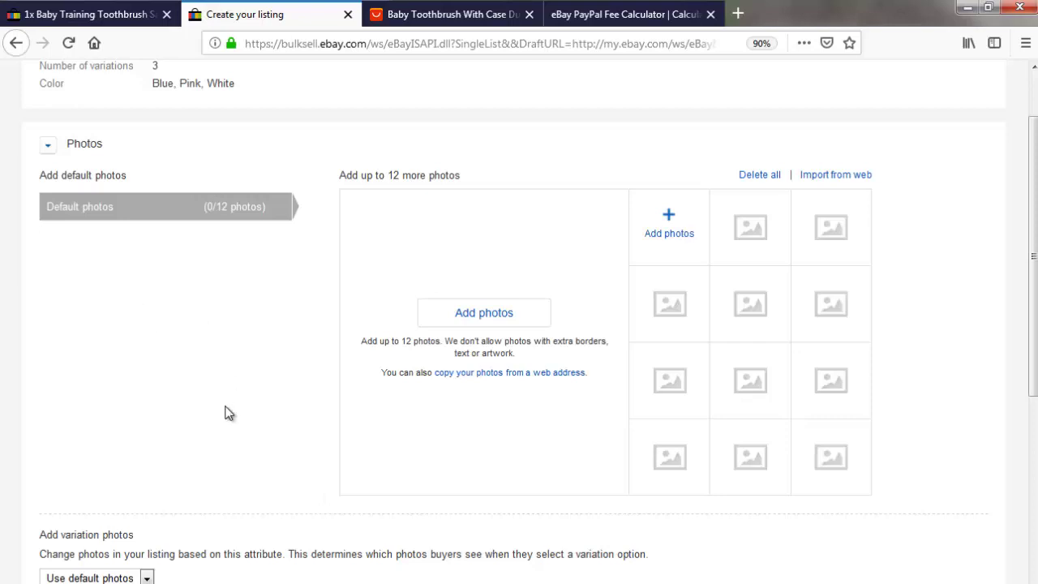
scroll(212, 403, "down", 1)
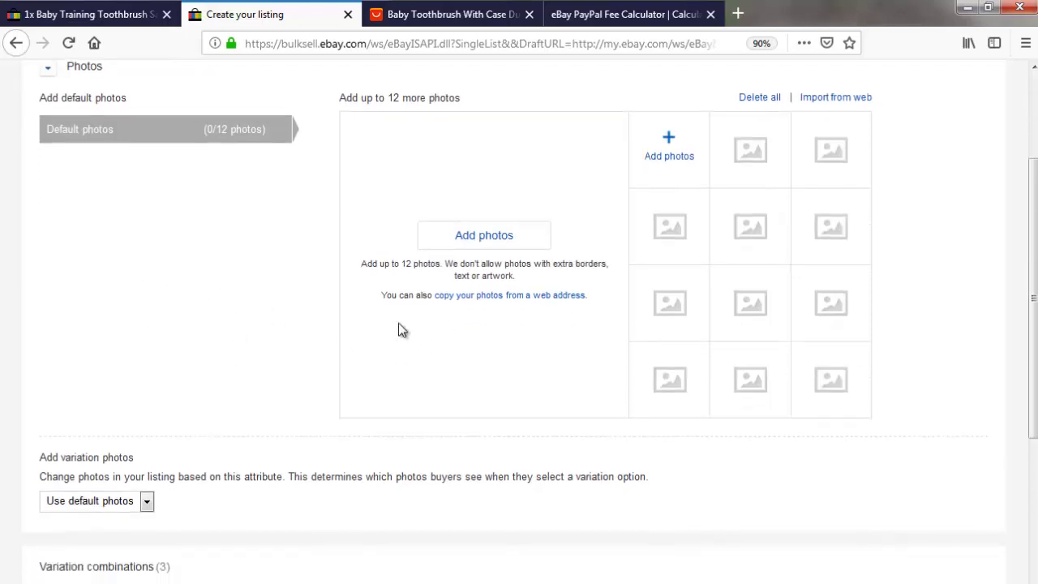
scroll(108, 316, "up", 2)
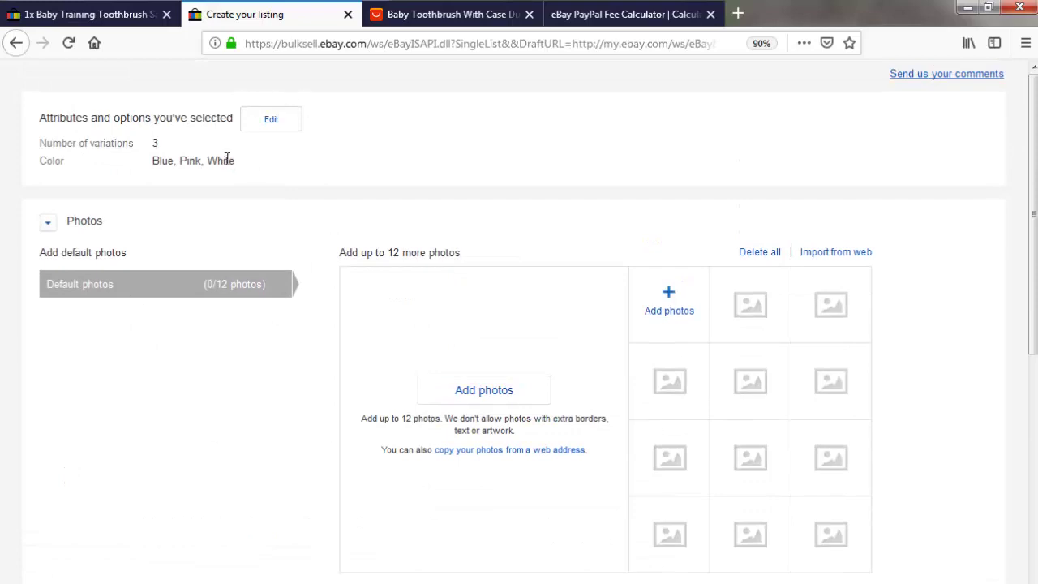
scroll(322, 427, "down", 6)
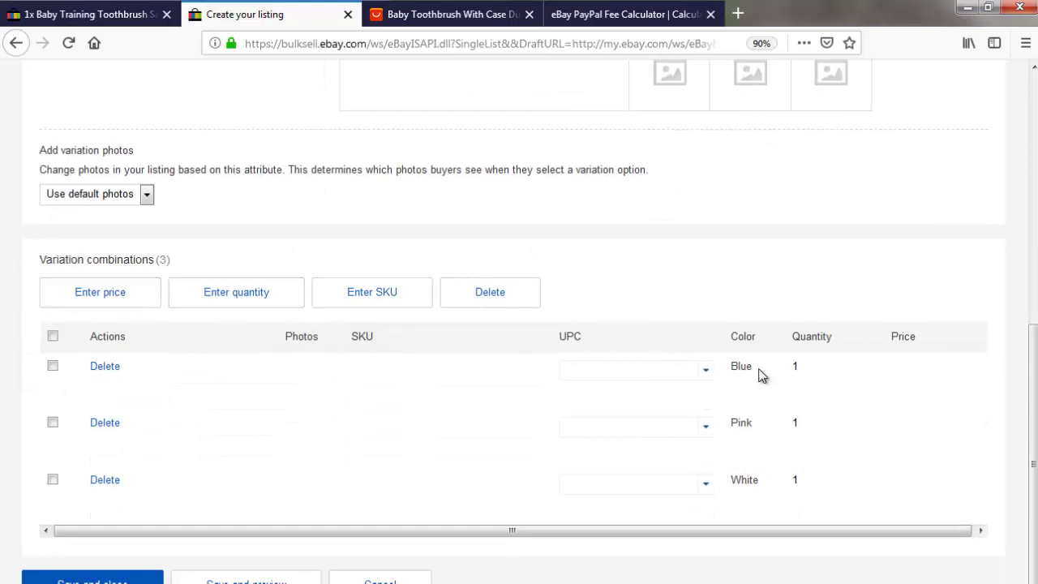
left_click(53, 336)
left_click(225, 302)
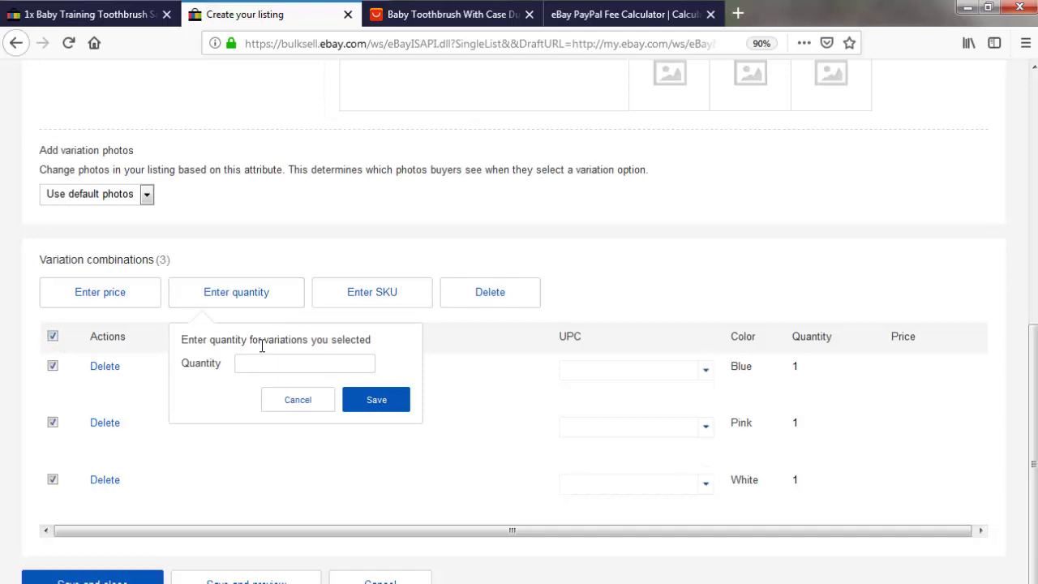
left_click(369, 403)
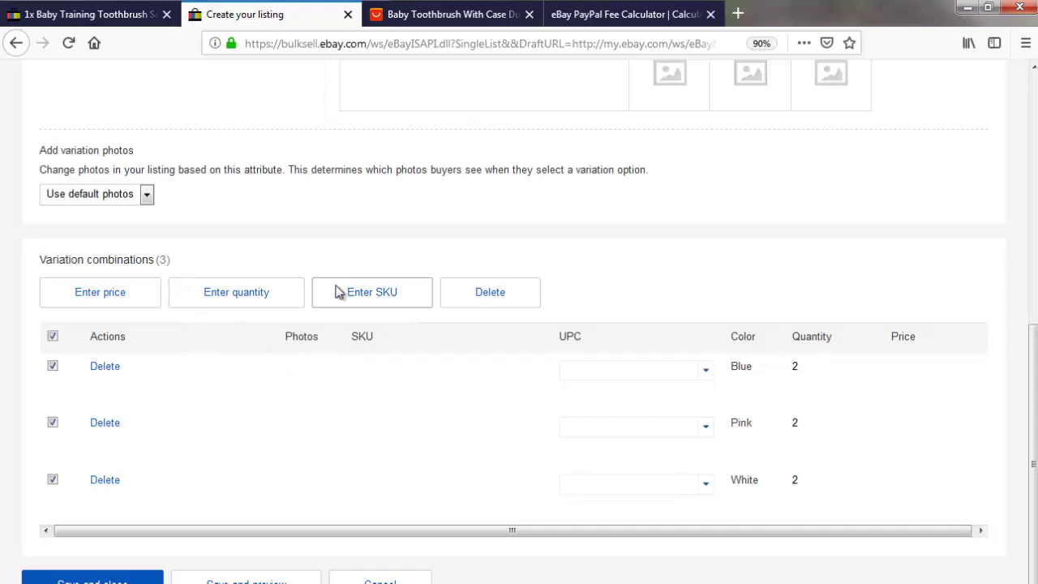
Set the price of all three color variations to 5.
left_click(52, 336)
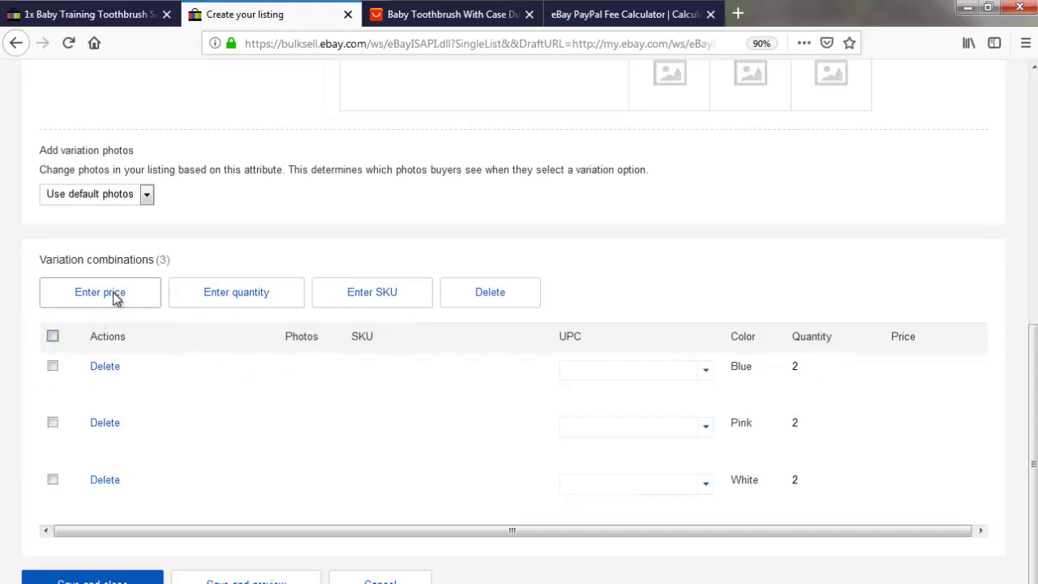
left_click(53, 335)
left_click(82, 300)
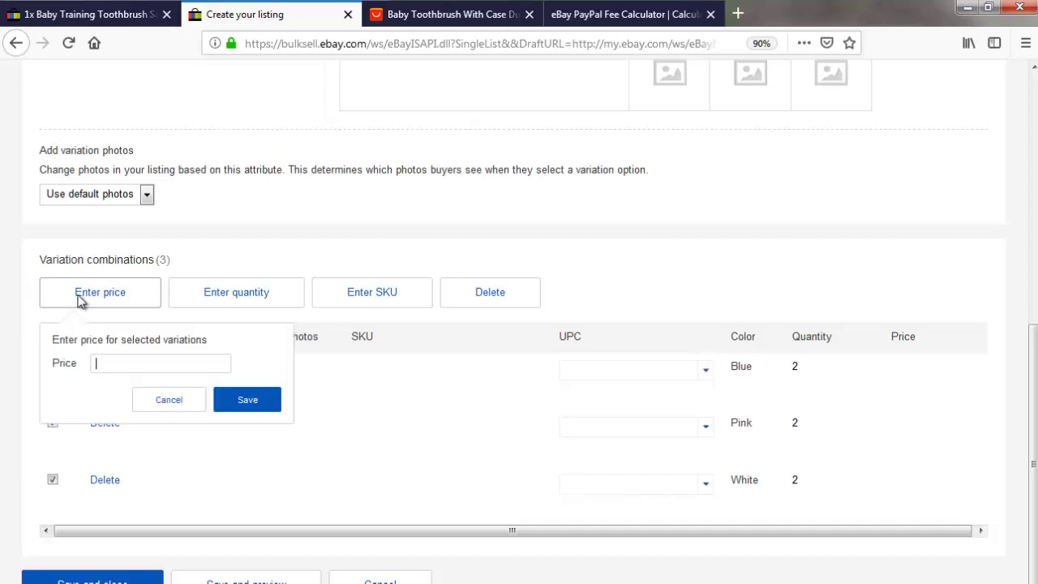
type("5")
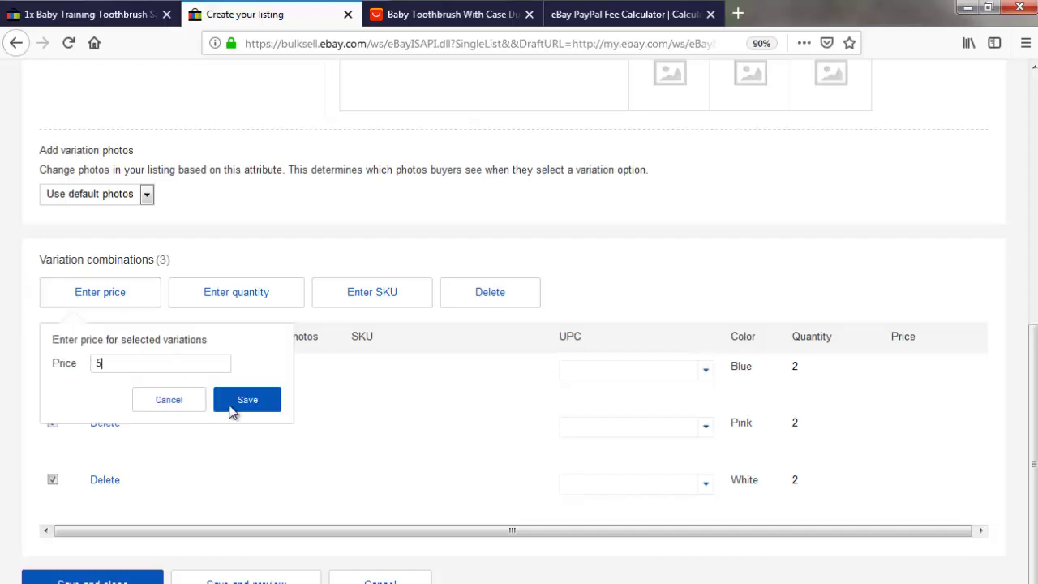
left_click(233, 407)
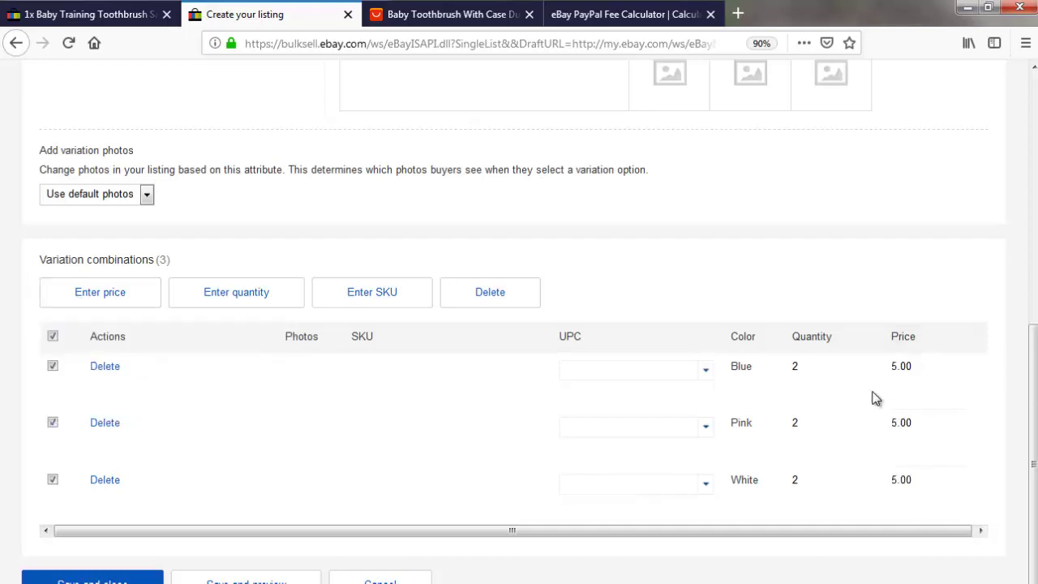
Set the price of only the Blue variation to 10.
left_click(51, 337)
left_click(52, 367)
left_click(100, 296)
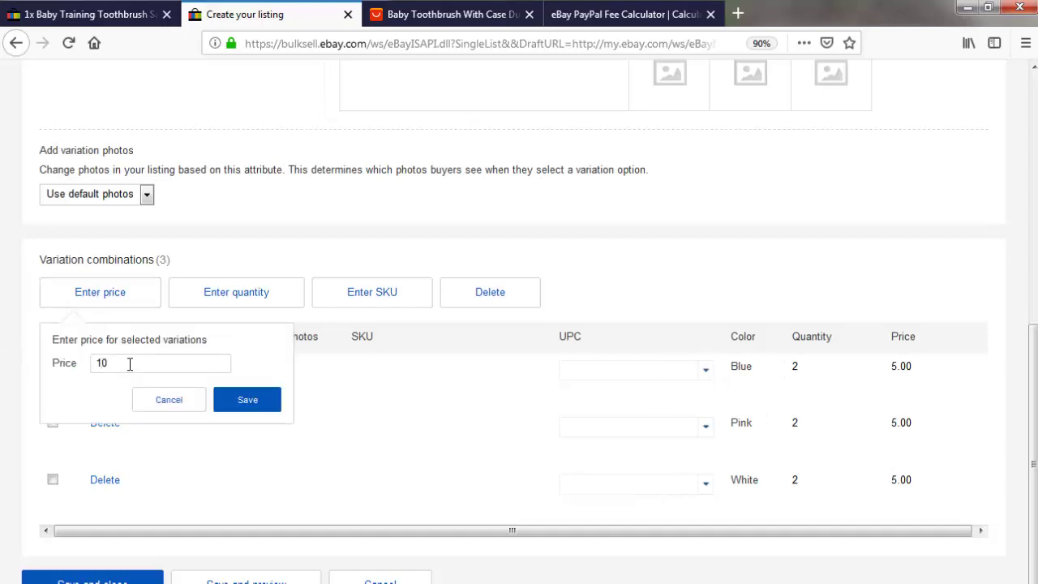
left_click(246, 391)
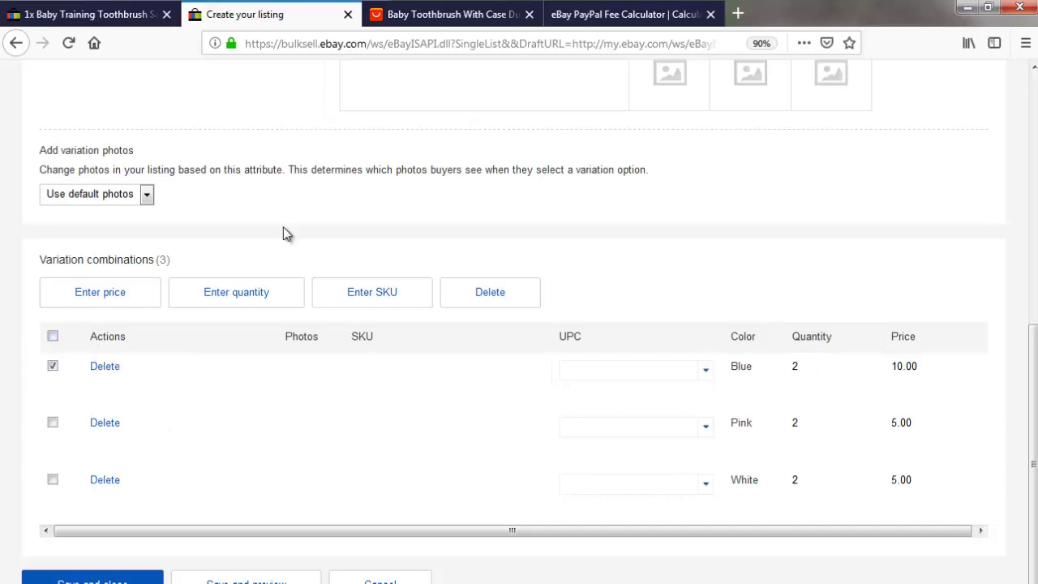
Apply a price of 5 to every color variation again, and save and close the variations.
left_click(54, 337)
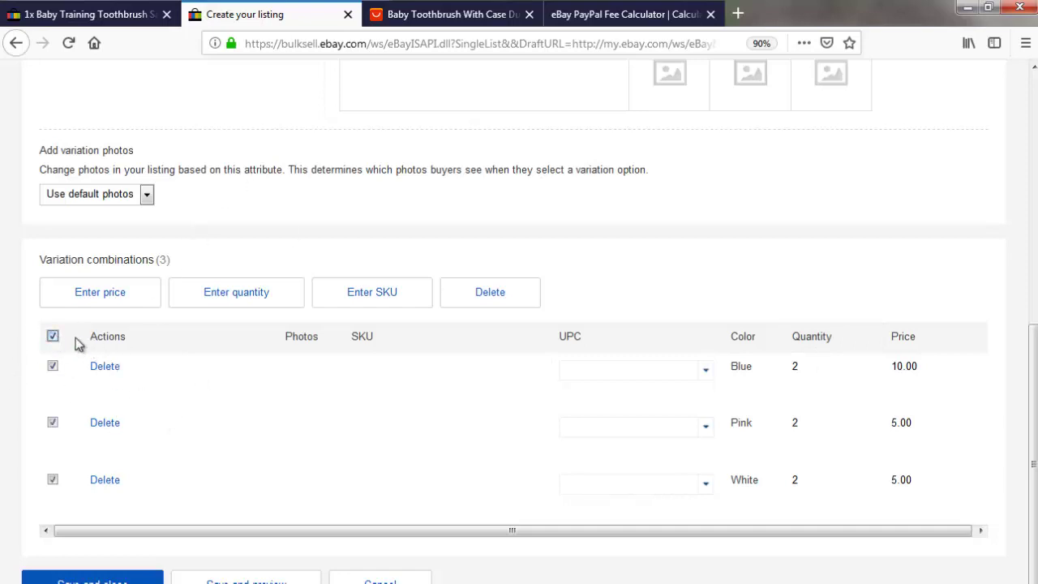
left_click(102, 297)
type("5")
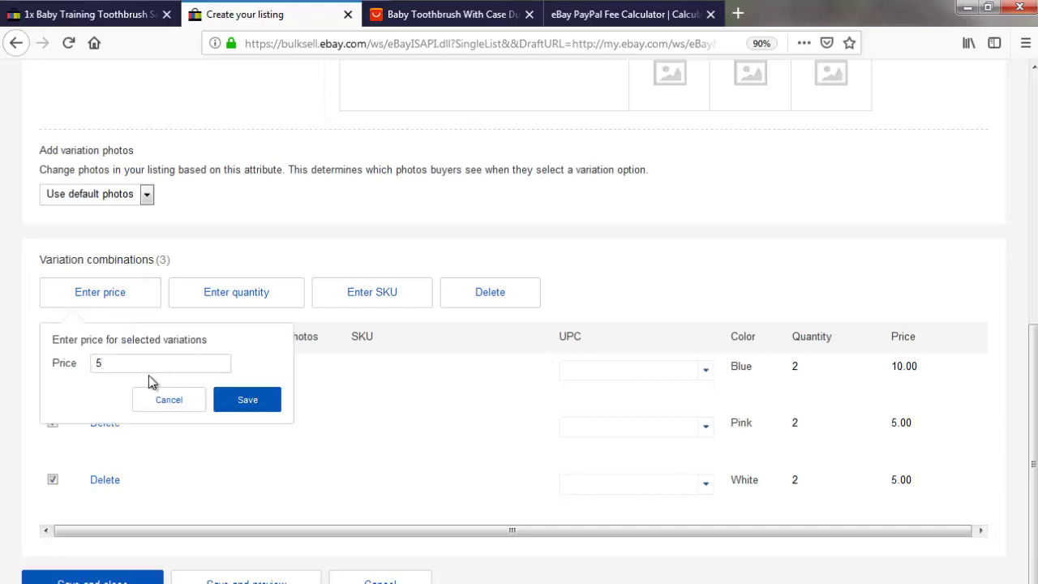
left_click(235, 396)
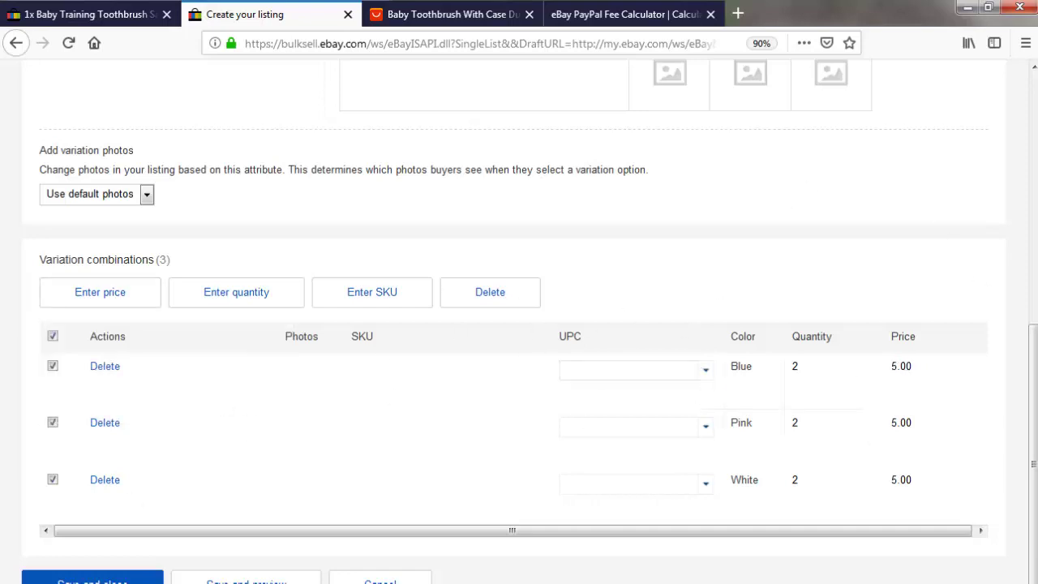
left_click(93, 579)
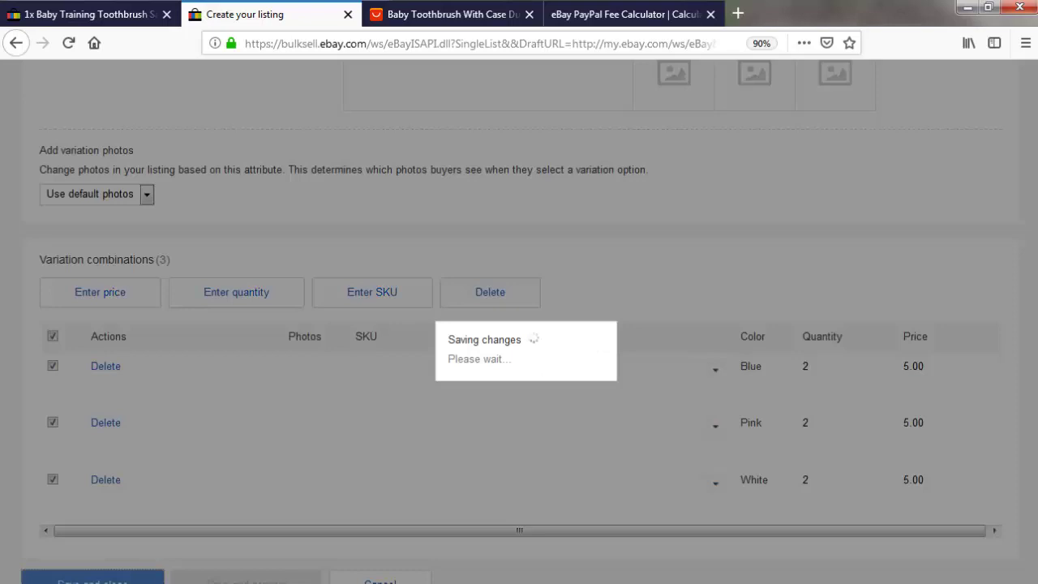
Check the color choices on the existing toothbrush listing, and review the draft's variations and default photos section.
left_click(135, 6)
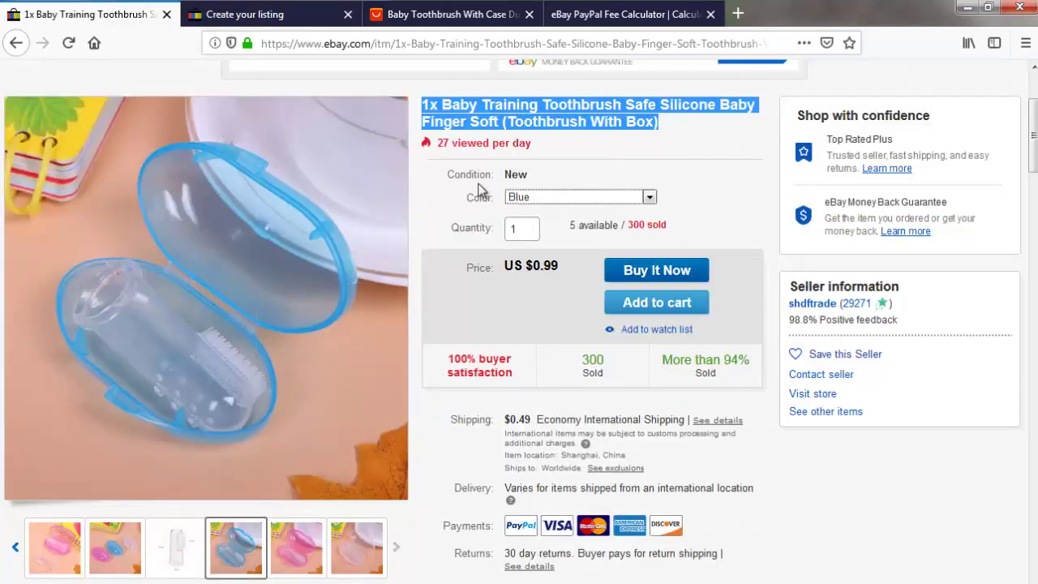
left_click(649, 197)
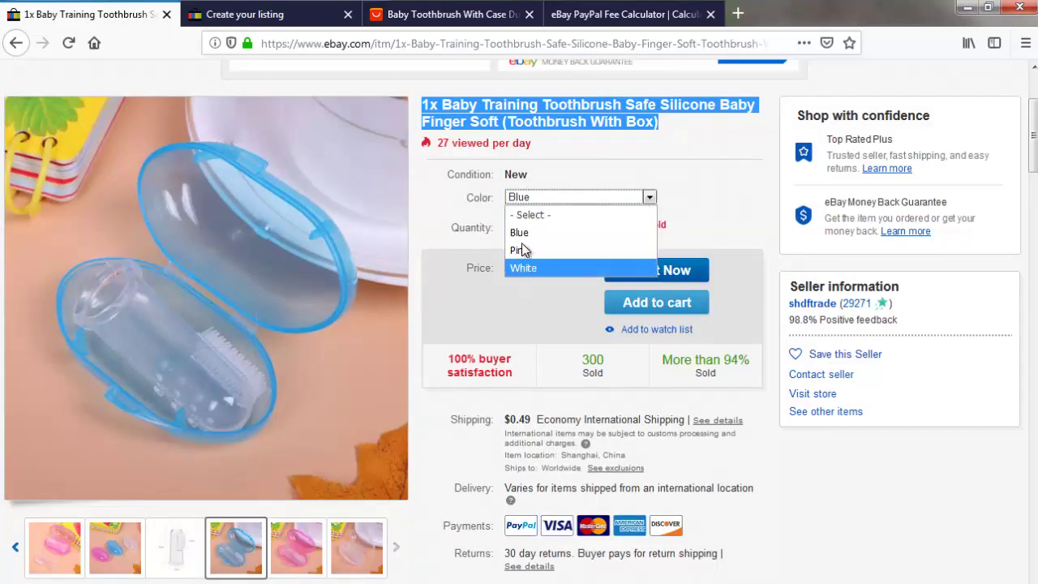
left_click(243, 14)
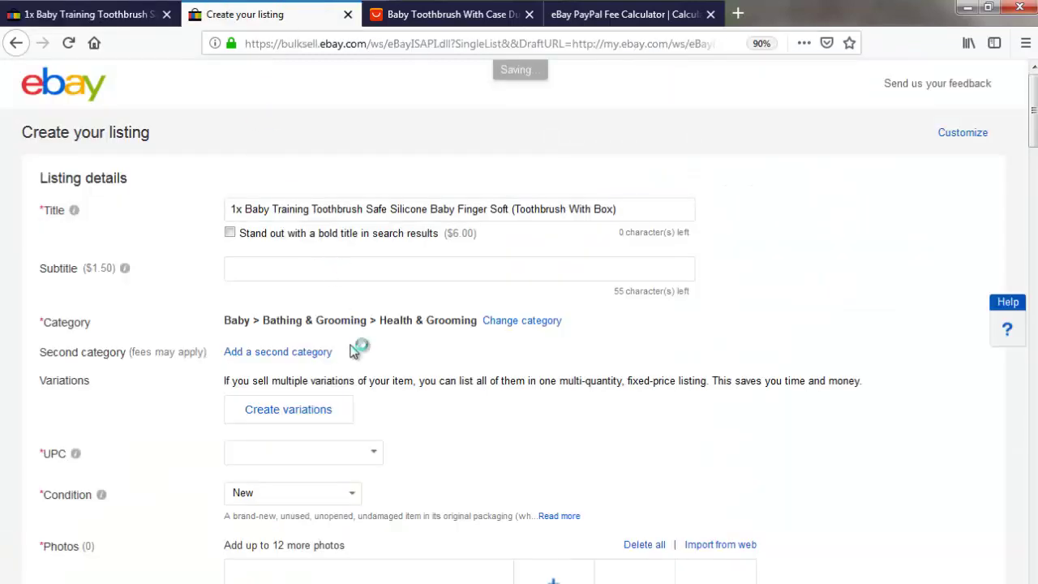
scroll(105, 368, "down", 3)
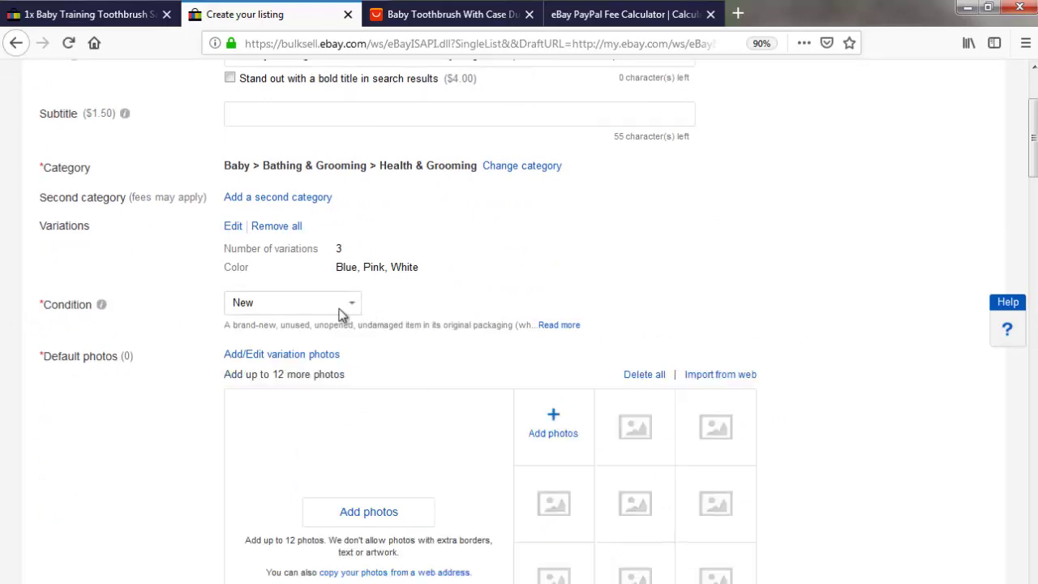
scroll(341, 315, "down", 4)
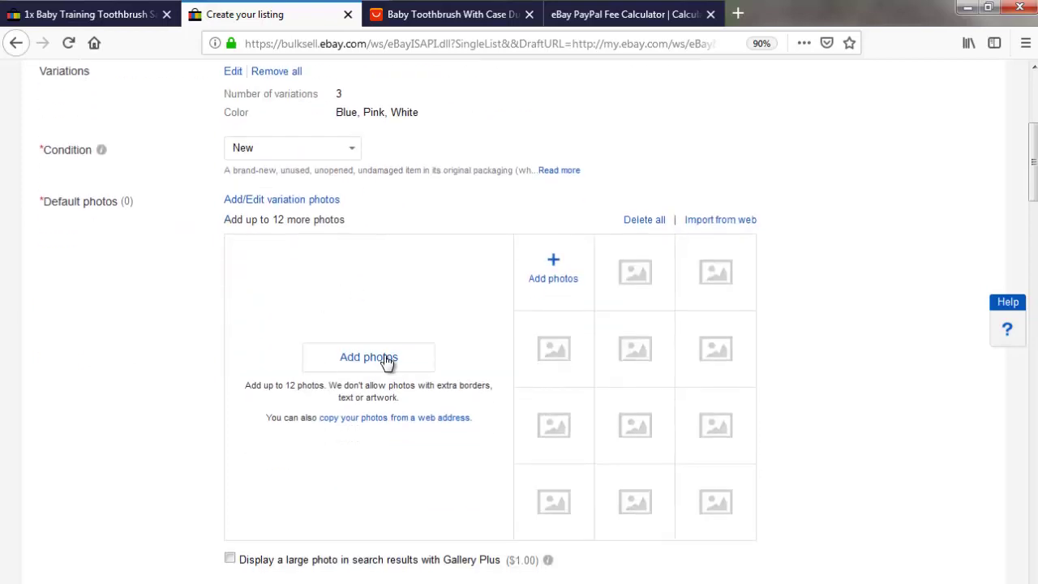
left_click(365, 359)
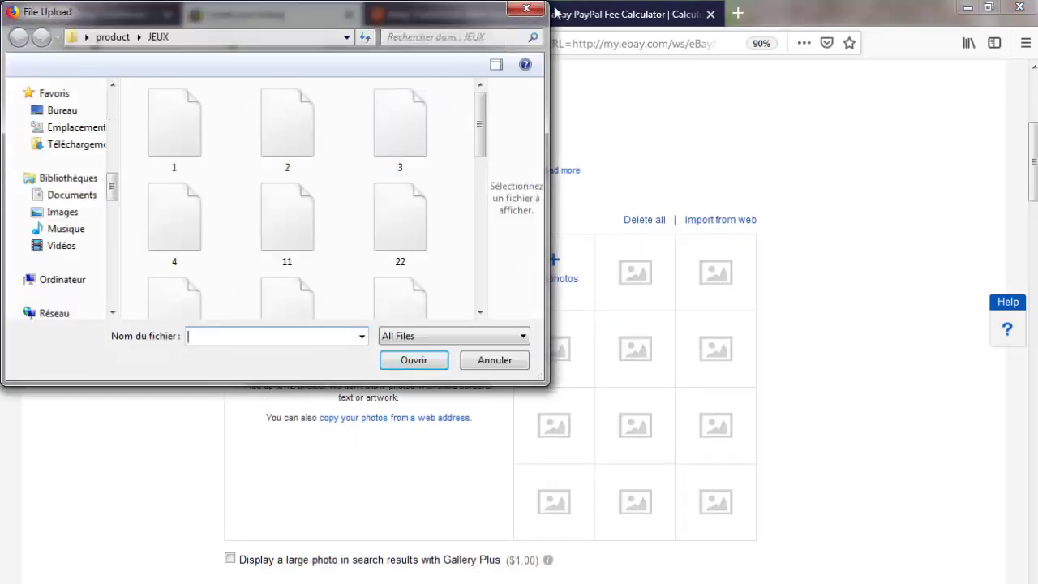
left_click(526, 9)
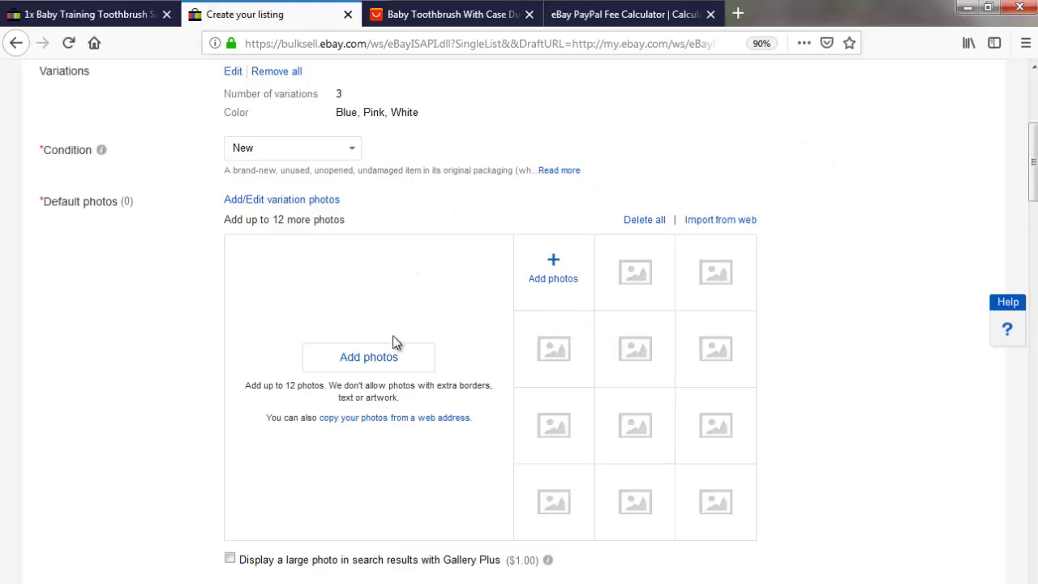
scroll(393, 375, "down", 2)
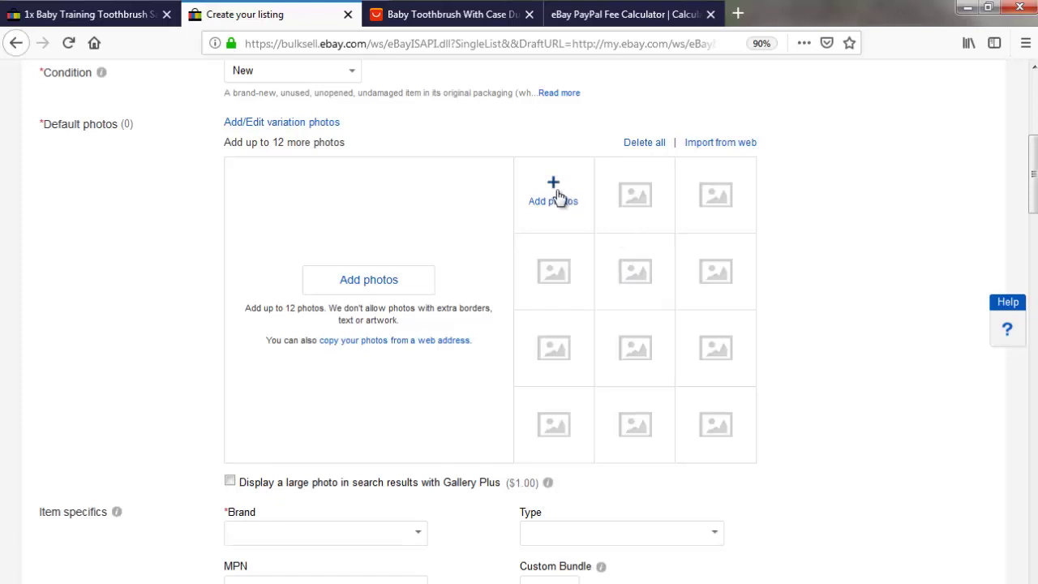
Set the Brand item specific of the listing to Unbranded.
scroll(244, 340, "down", 3)
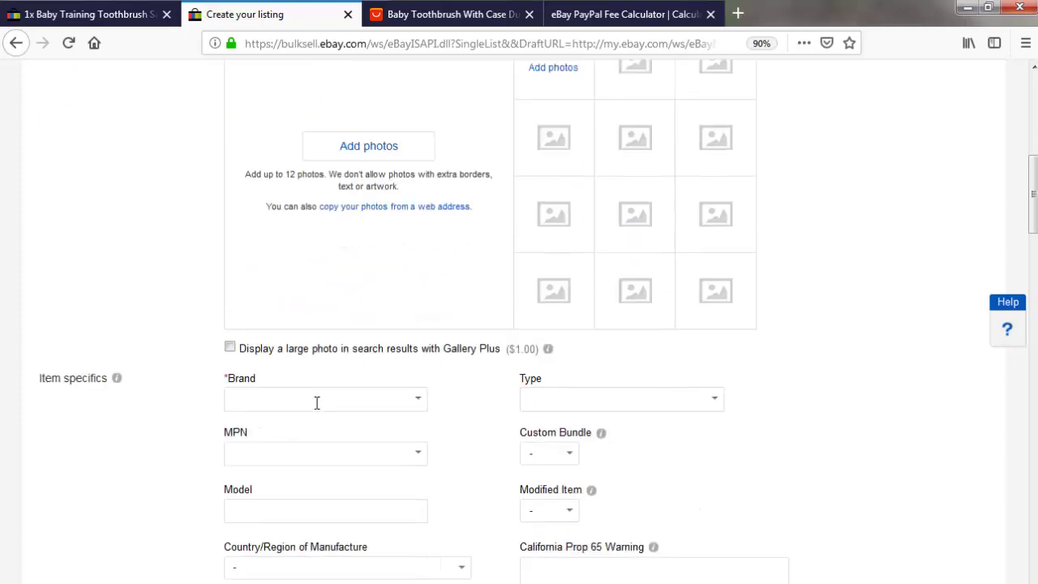
left_click(418, 305)
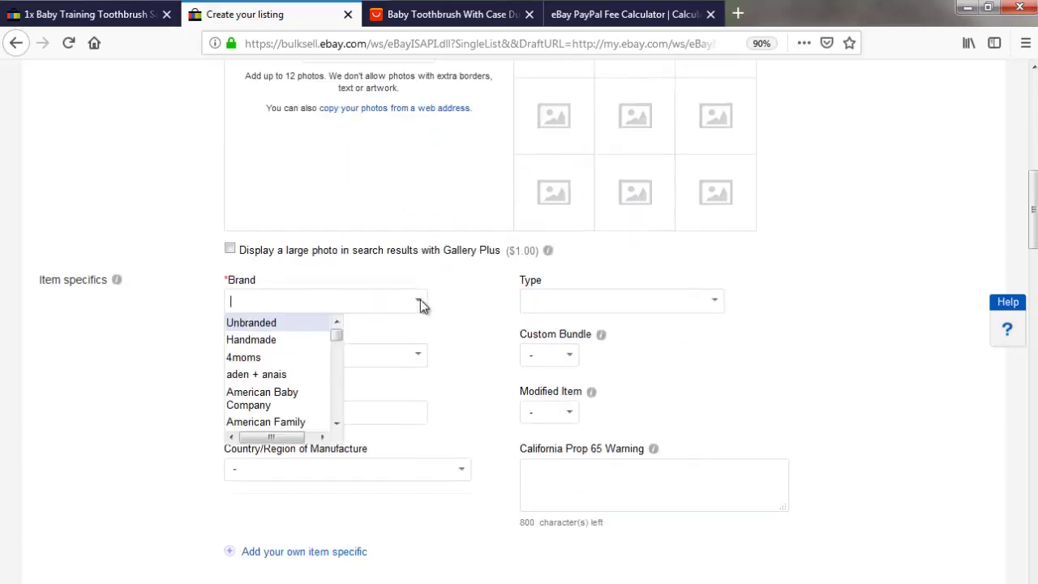
left_click(290, 324)
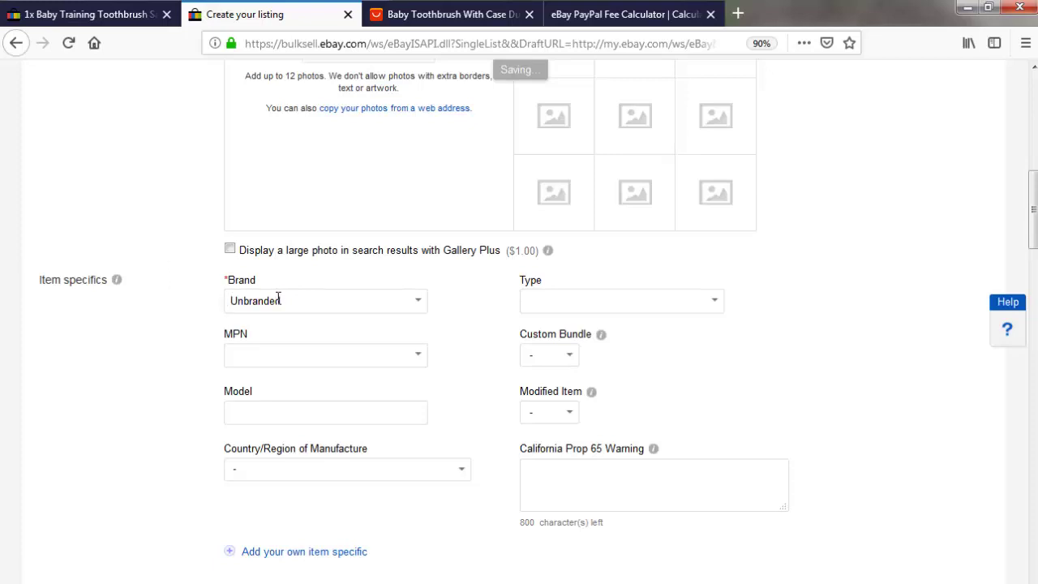
Copy the brand name Mambobaby from the AliExpress product's item specifics and paste it over the Brand value in the eBay listing.
left_click(442, 14)
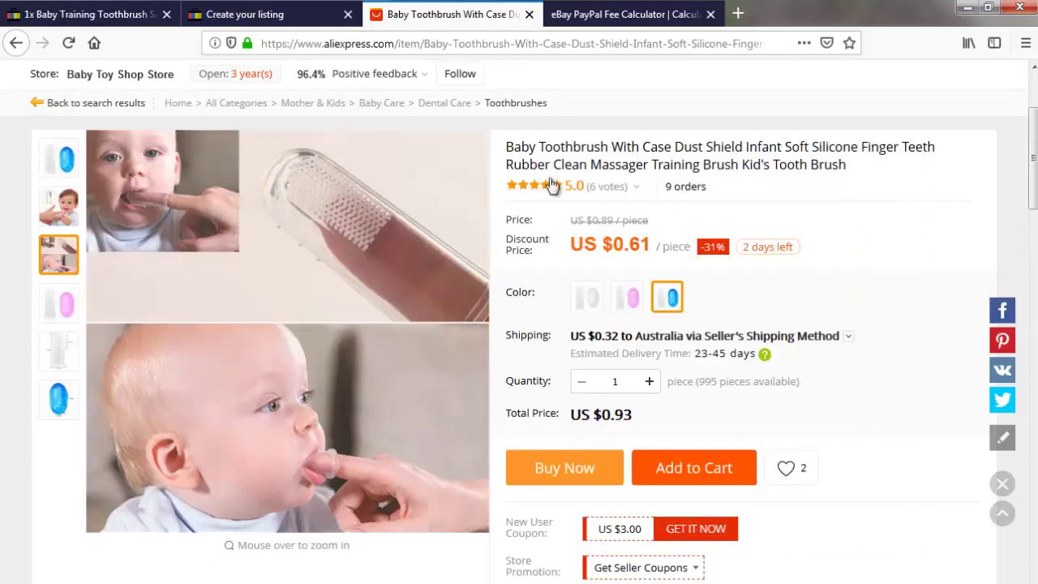
scroll(664, 513, "down", 6)
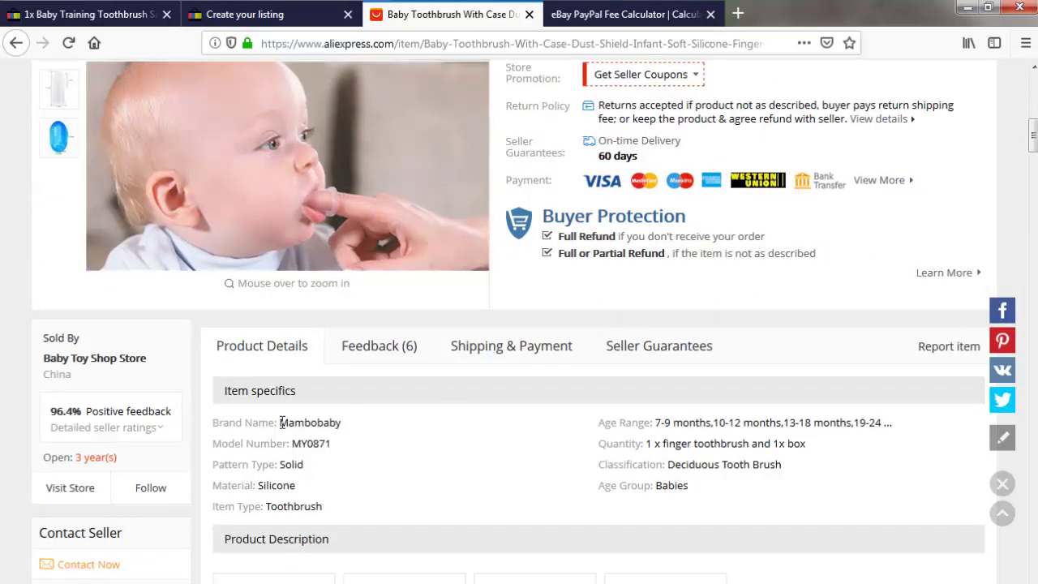
left_click_drag(280, 422, 341, 420)
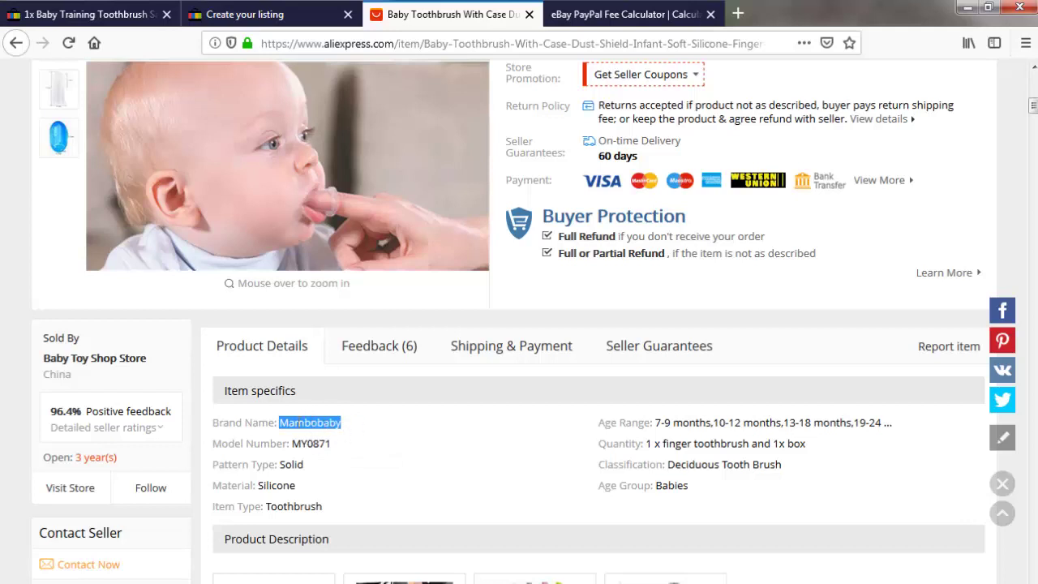
right_click(331, 425)
left_click(357, 433)
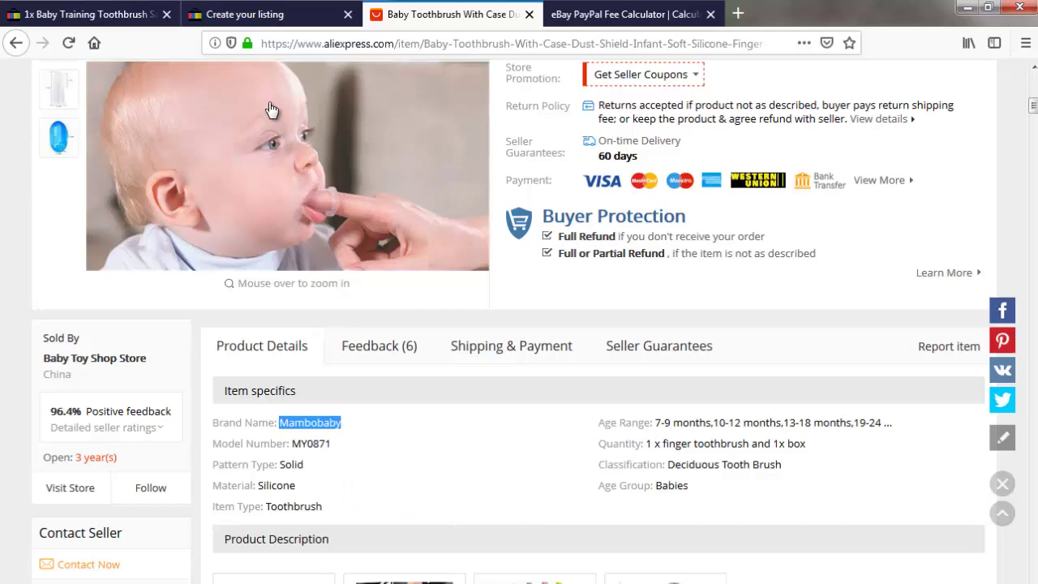
left_click(235, 13)
double_click(224, 302)
right_click(244, 295)
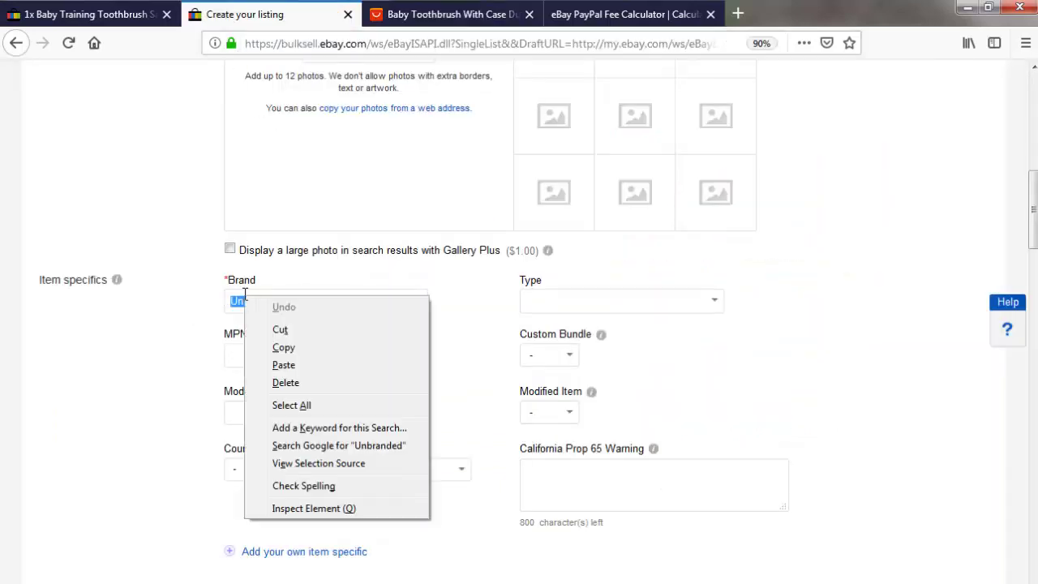
left_click(284, 364)
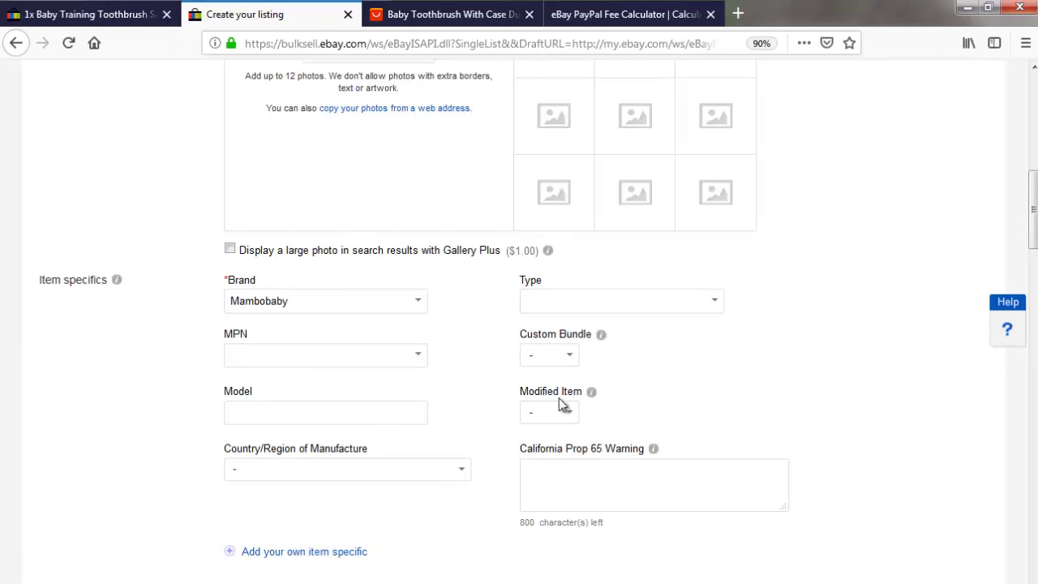
Copy the item type Toothbrush from the AliExpress product page and paste it as the Type in the eBay listing.
left_click(477, 4)
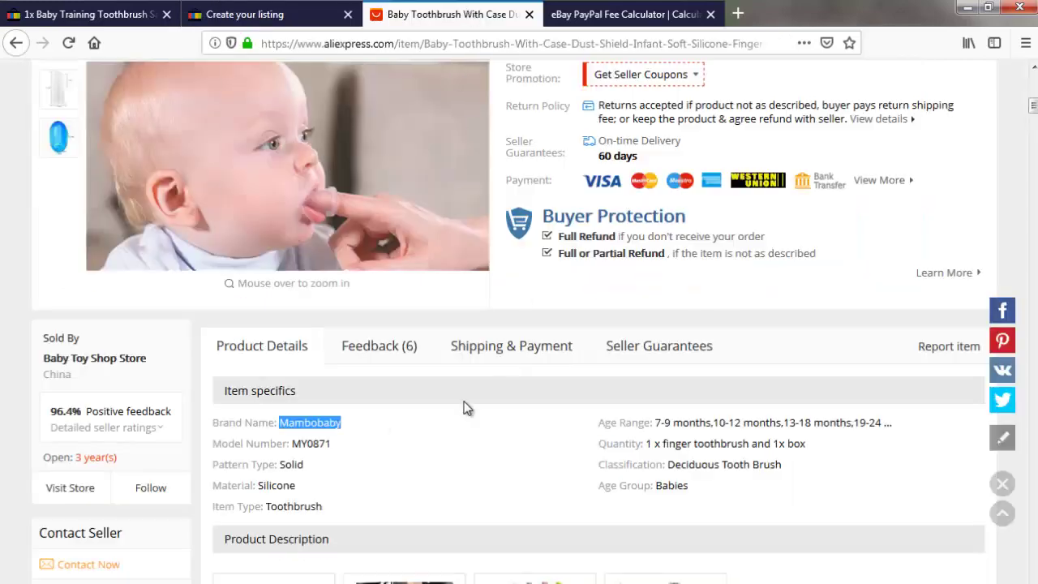
scroll(303, 458, "down", 2)
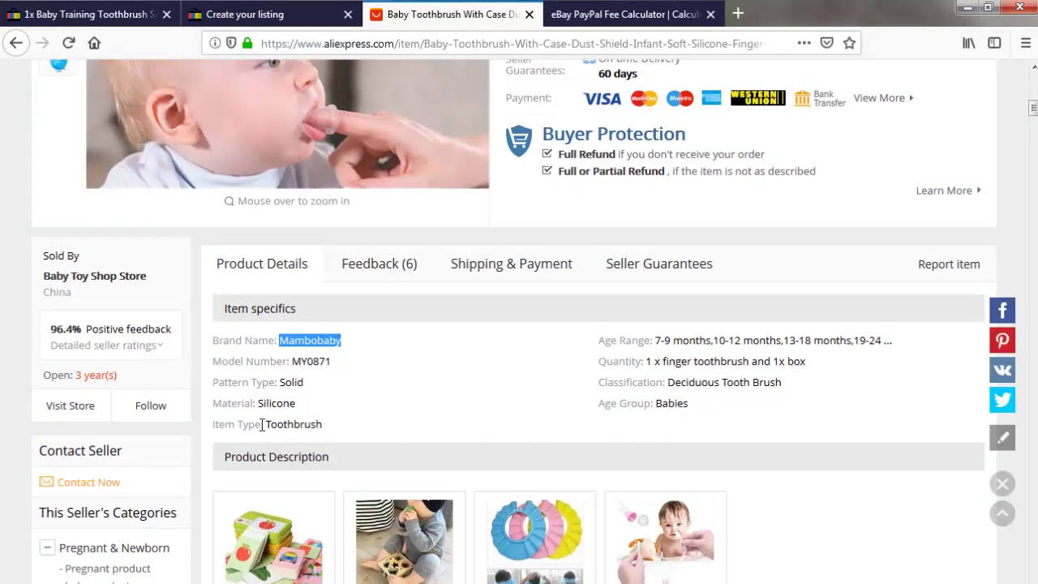
left_click_drag(291, 425, 321, 424)
right_click(314, 423)
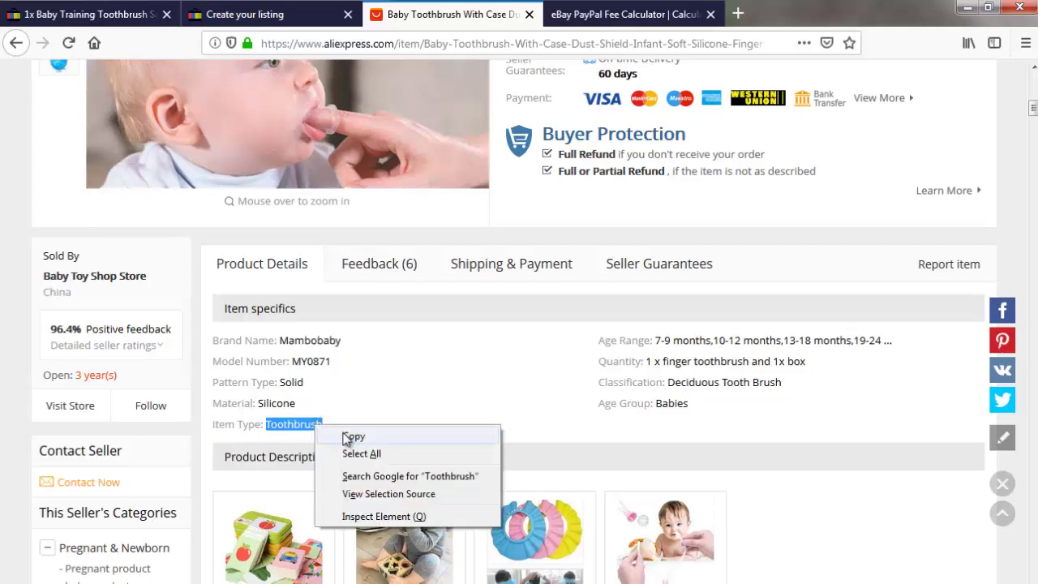
left_click(350, 435)
left_click(212, 14)
right_click(611, 300)
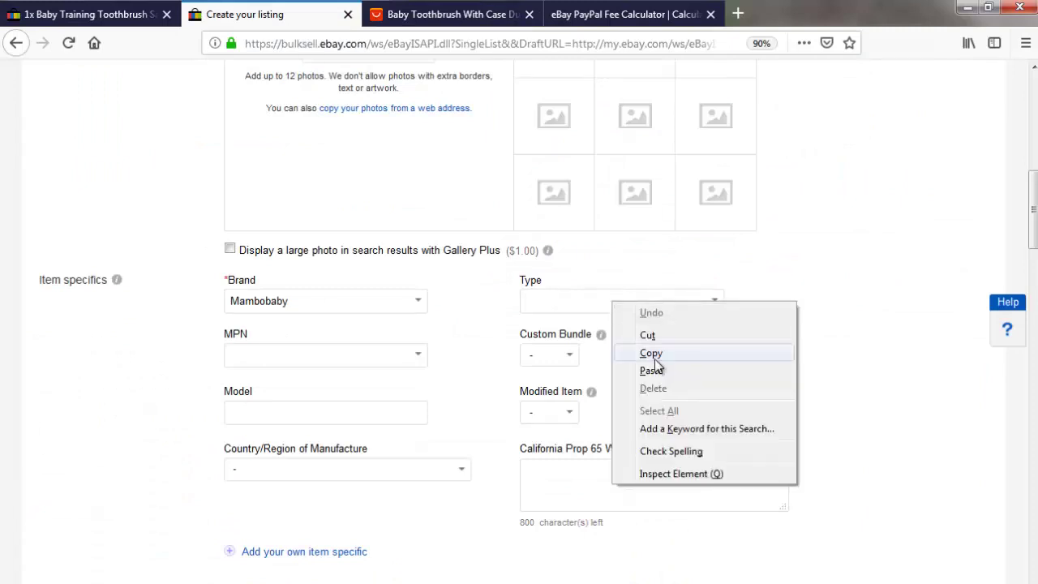
left_click(655, 370)
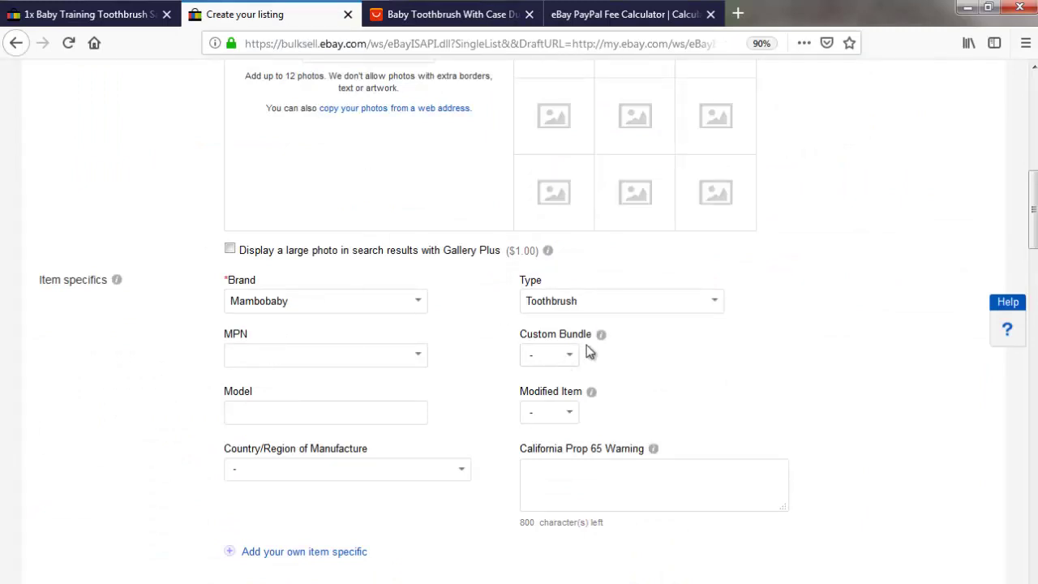
Copy the model number MY0871 from the AliExpress product page and return to the eBay listing's item specifics.
left_click(445, 15)
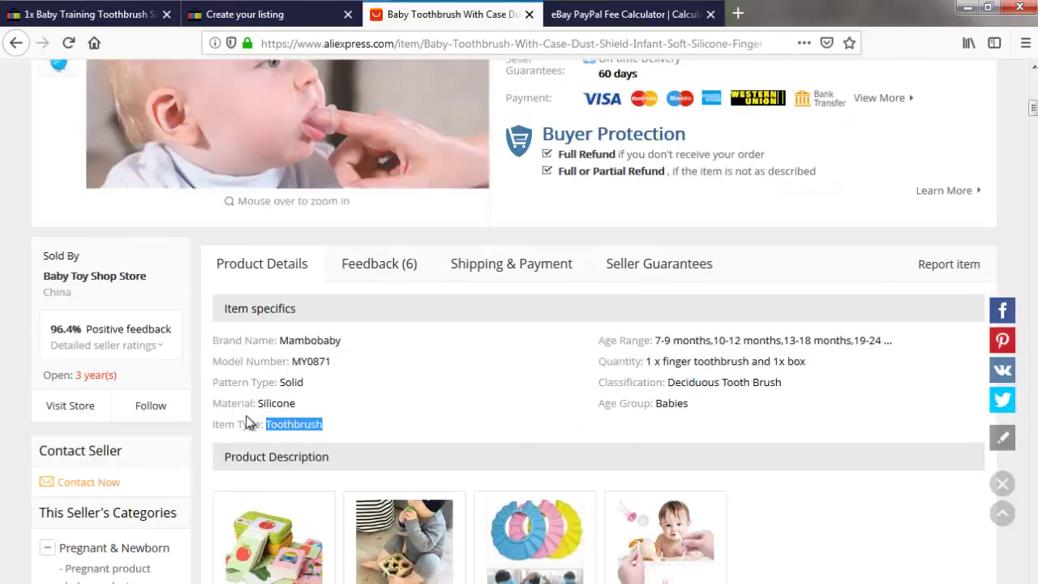
left_click_drag(292, 361, 331, 361)
left_click(243, 14)
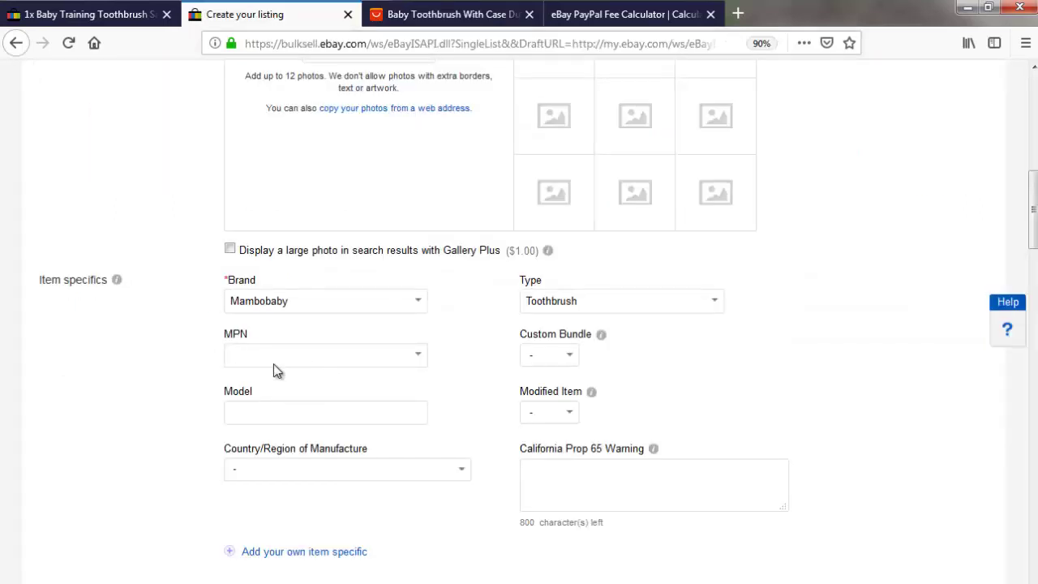